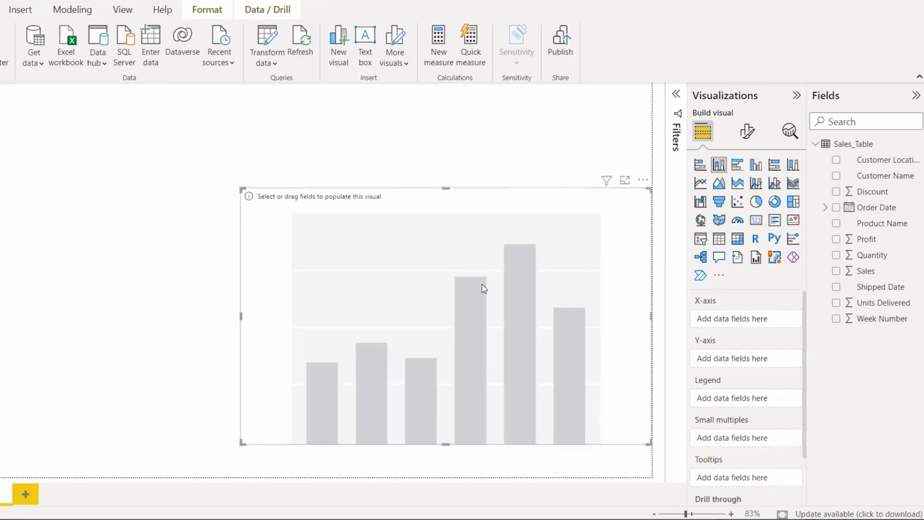
Step: Resize and reposition the chart, with Product Name on the X-axis and Sales on the Y-axis
{"action": "mouse_move", "coordinate": [481, 287]}
{"action": "left_mouse_down"}
{"action": "mouse_move", "coordinate": [483, 270]}
{"action": "mouse_move", "coordinate": [485, 280]}
{"action": "left_mouse_up"}
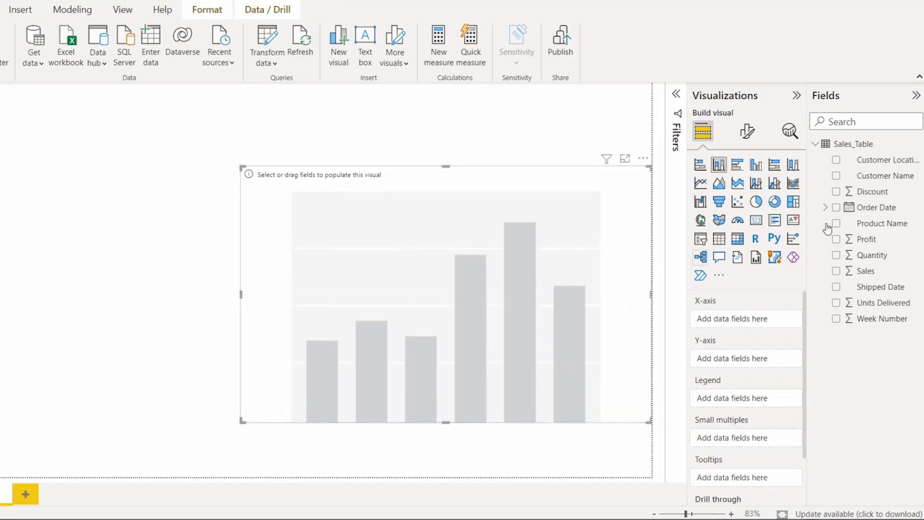
{"action": "left_click_drag", "start_coordinate": [861, 226], "coordinate": [754, 322]}
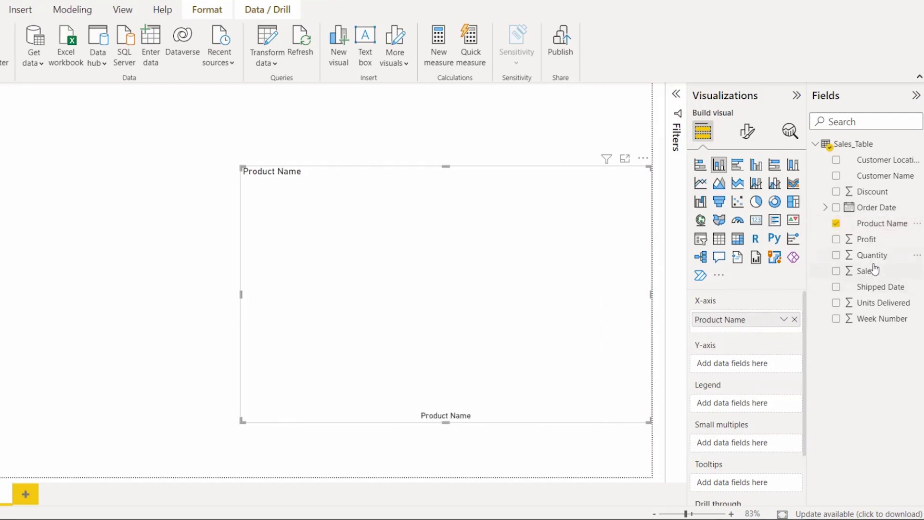
{"action": "left_click_drag", "start_coordinate": [872, 271], "coordinate": [754, 365]}
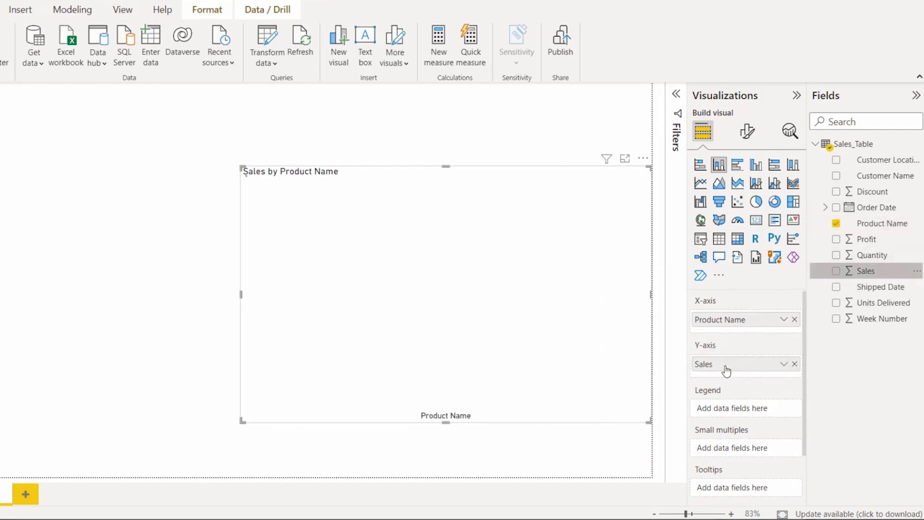
{"action": "left_click_drag", "start_coordinate": [587, 218], "coordinate": [592, 207]}
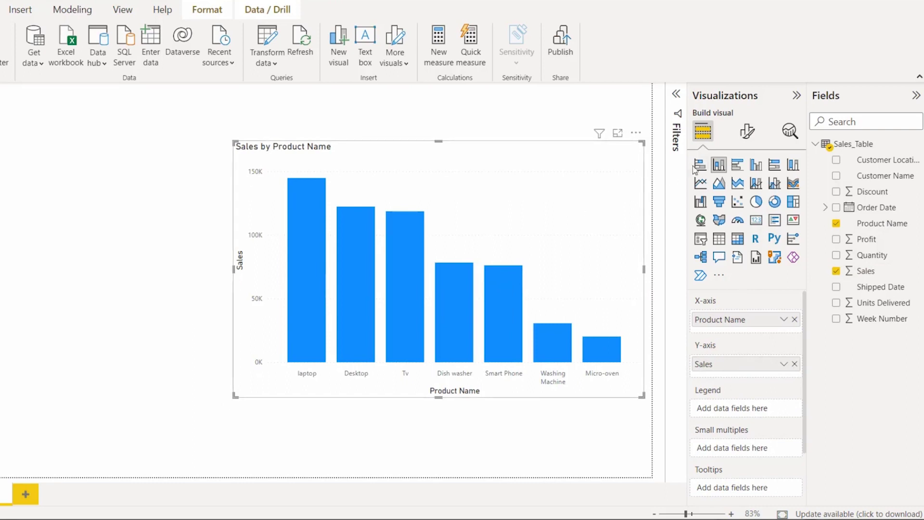
Step: Open conditional formatting (fx) for the columns' Default color under Format visual > Columns > Colors
{"action": "left_click", "coordinate": [747, 133]}
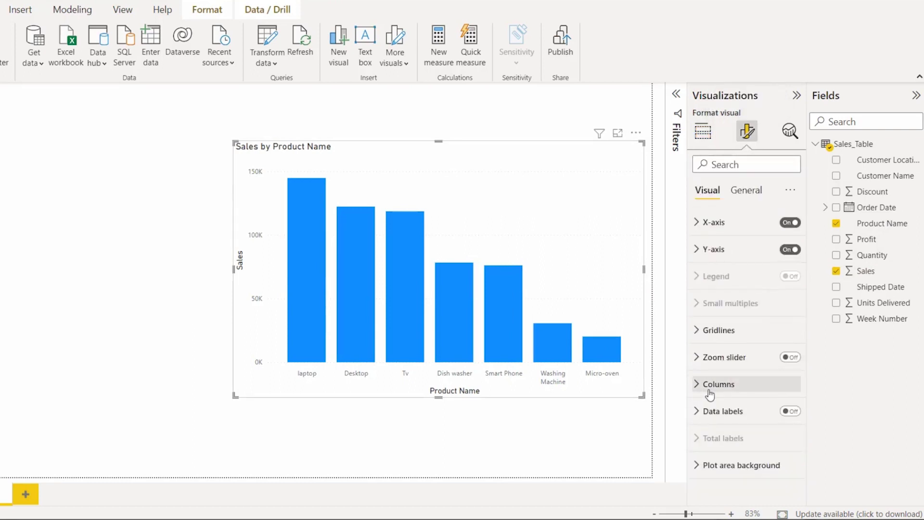
{"action": "left_click", "coordinate": [718, 385]}
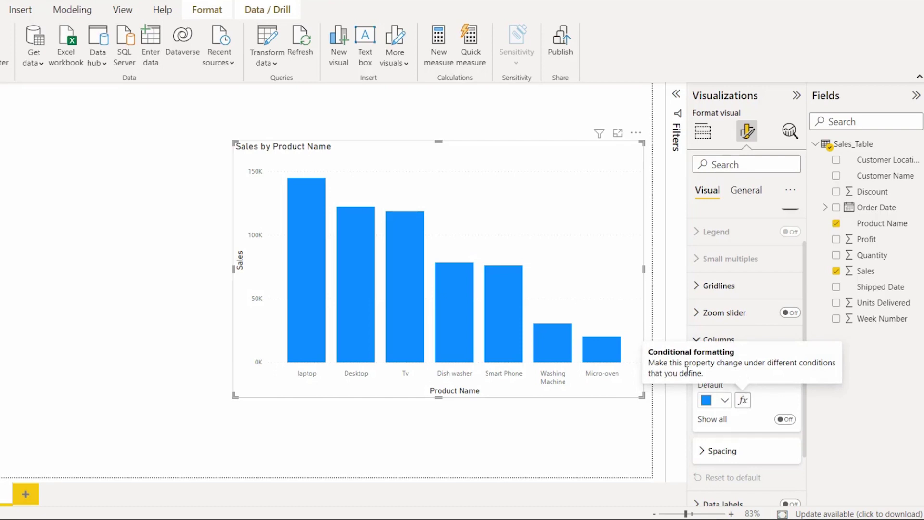
{"action": "left_click", "coordinate": [744, 400]}
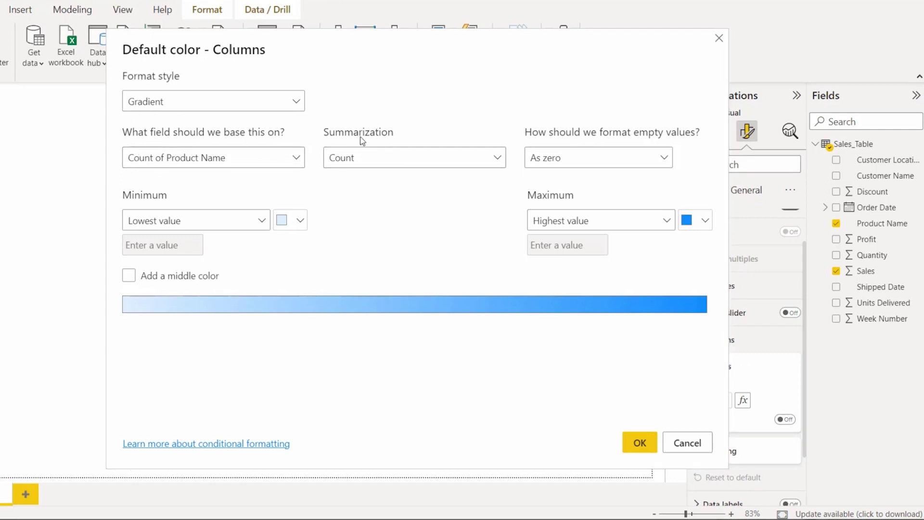
Step: Colour the columns by a Count of Product Name gradient with a middle colour and Lowest value minimum
{"action": "left_click", "coordinate": [371, 158]}
{"action": "left_click", "coordinate": [372, 166]}
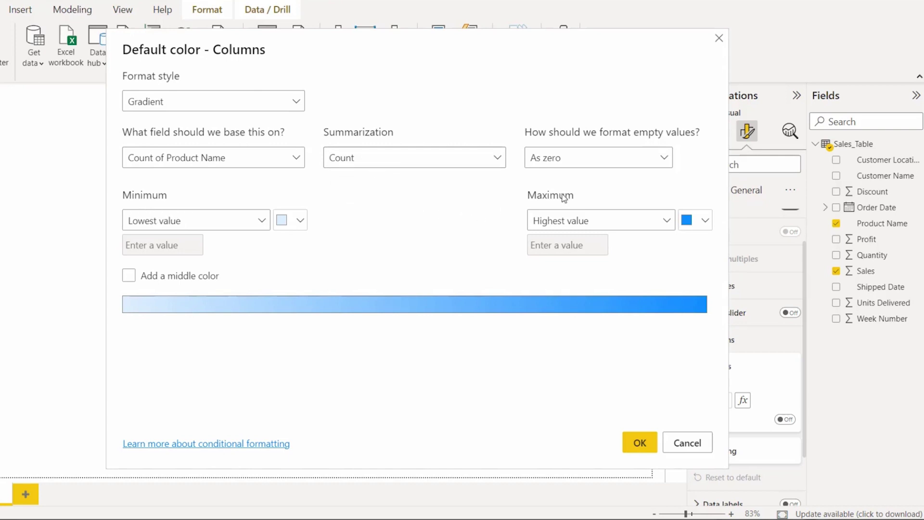
{"action": "left_click", "coordinate": [155, 282]}
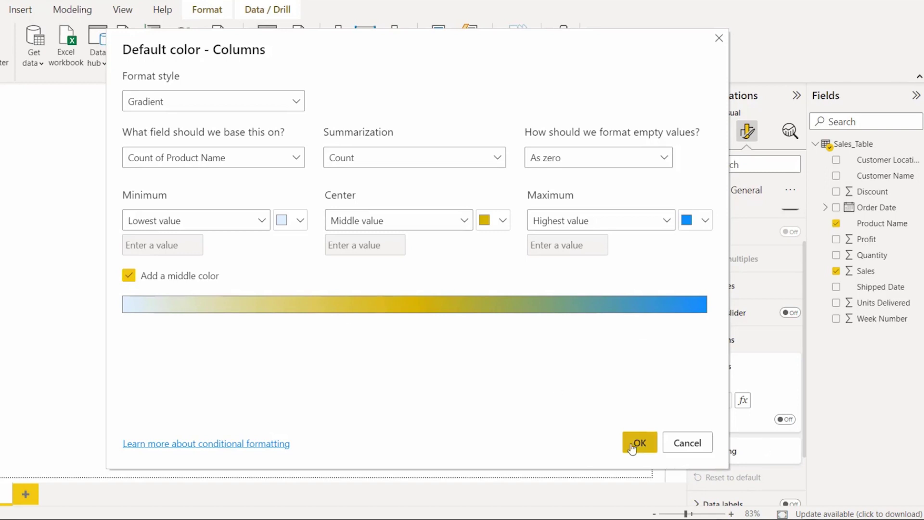
{"action": "left_click", "coordinate": [191, 225]}
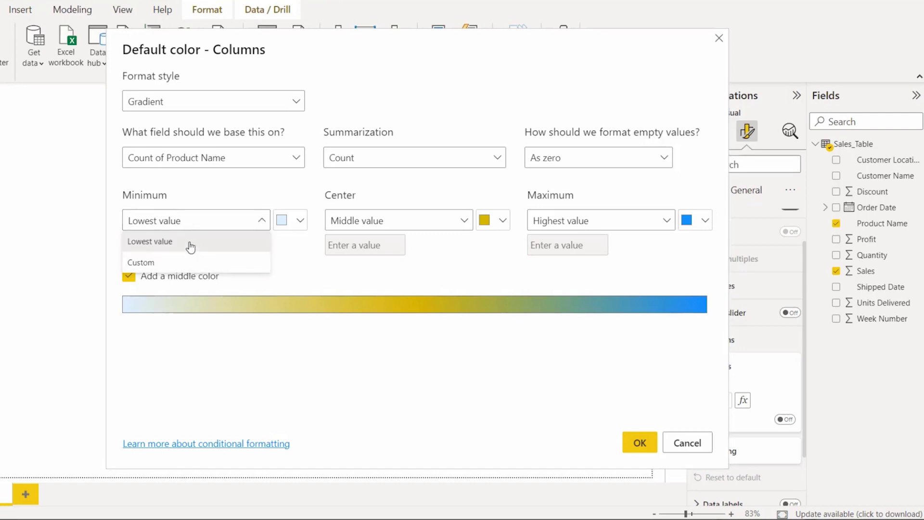
{"action": "left_click", "coordinate": [189, 242]}
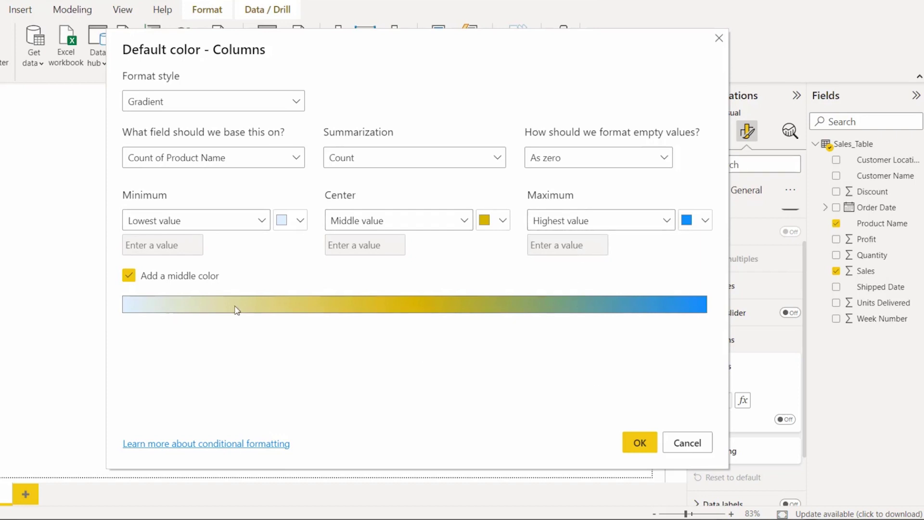
{"action": "left_click", "coordinate": [639, 441]}
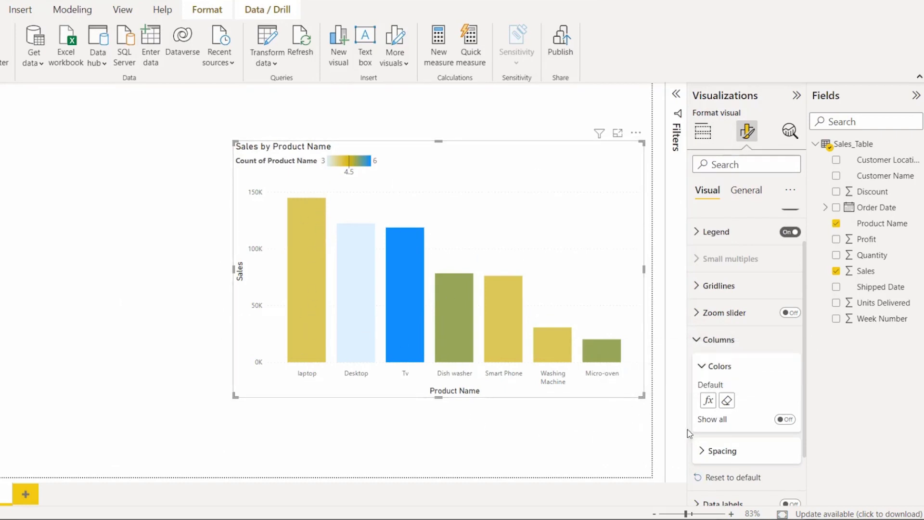
Step: Change the Sales by Product Name column chart into a line chart
{"action": "left_click", "coordinate": [704, 133]}
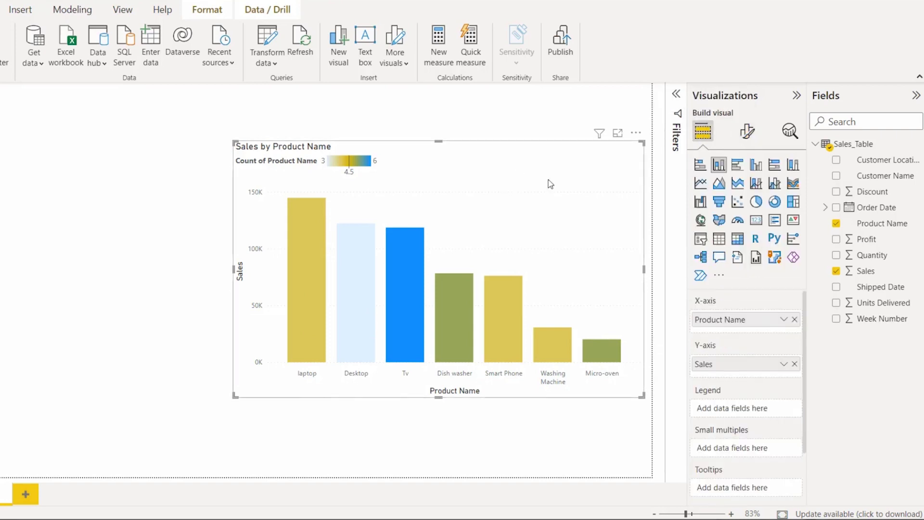
{"action": "left_click", "coordinate": [701, 186]}
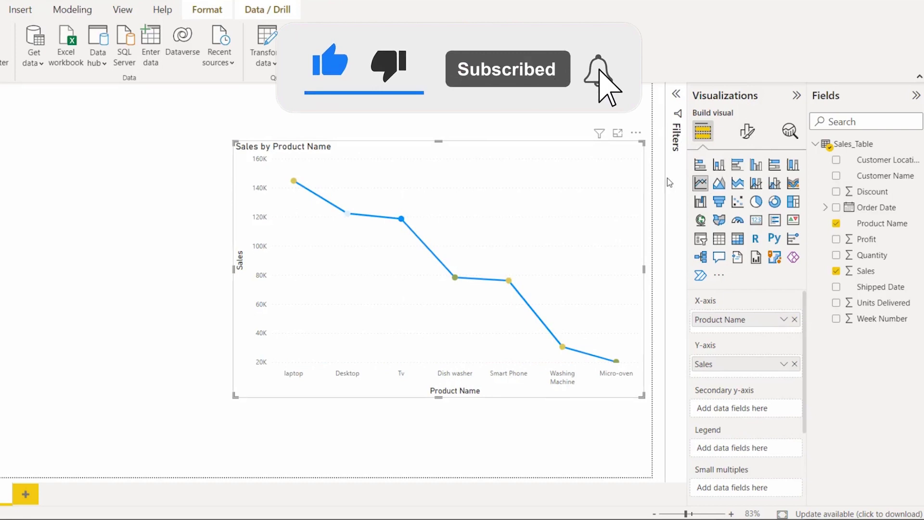
{"action": "left_click", "coordinate": [746, 131]}
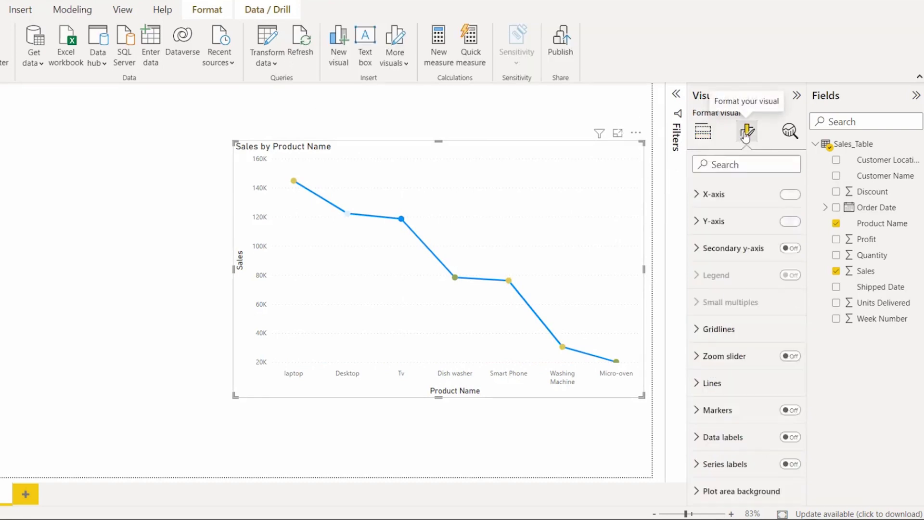
Step: Make the Sales line grey, then delete the line chart from the canvas
{"action": "left_click", "coordinate": [710, 416]}
{"action": "scroll", "coordinate": [726, 385], "scroll_direction": "down", "scroll_amount": 5}
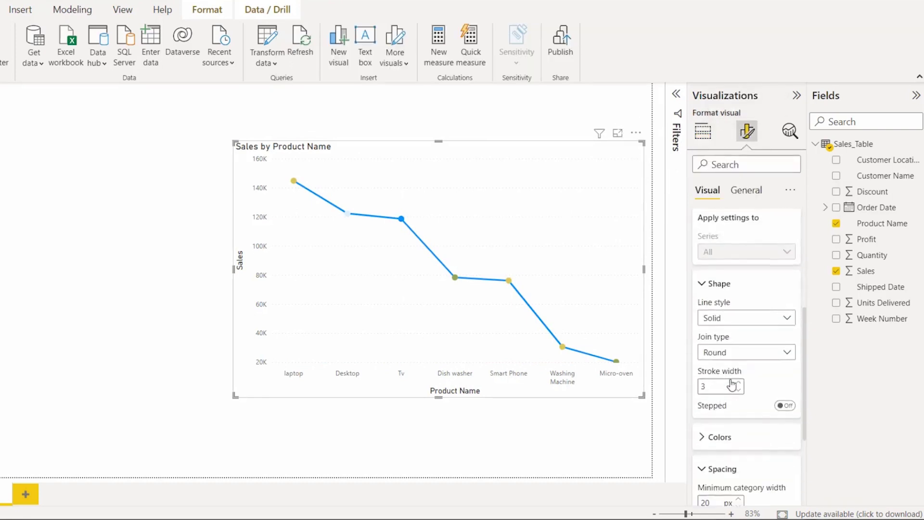
{"action": "left_click", "coordinate": [724, 380]}
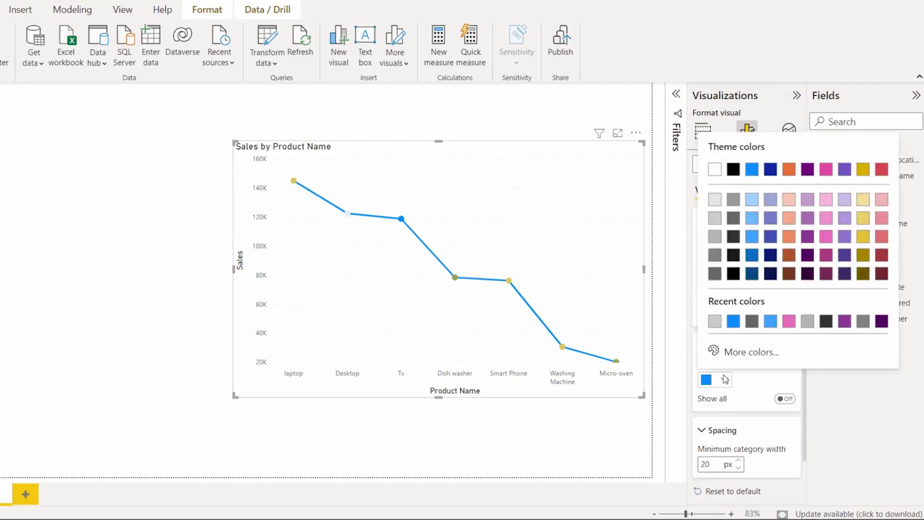
{"action": "left_click", "coordinate": [715, 224]}
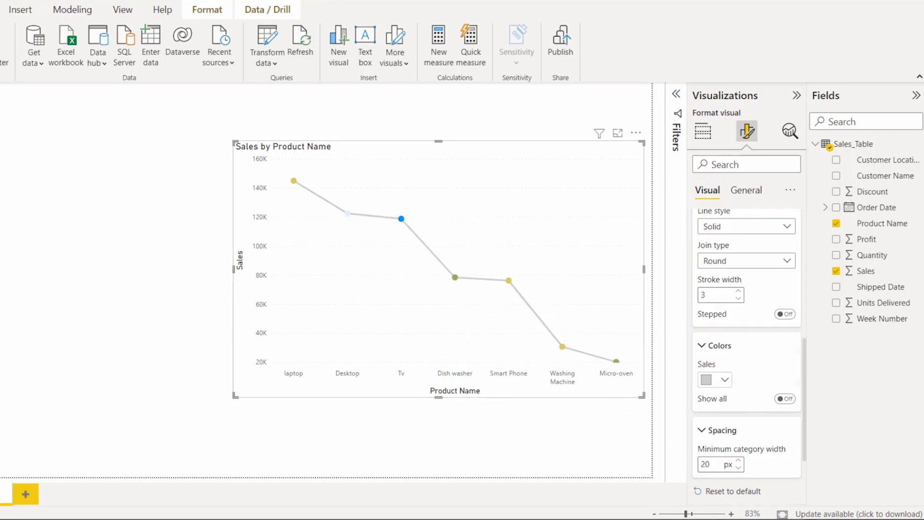
{"action": "left_click", "coordinate": [703, 131]}
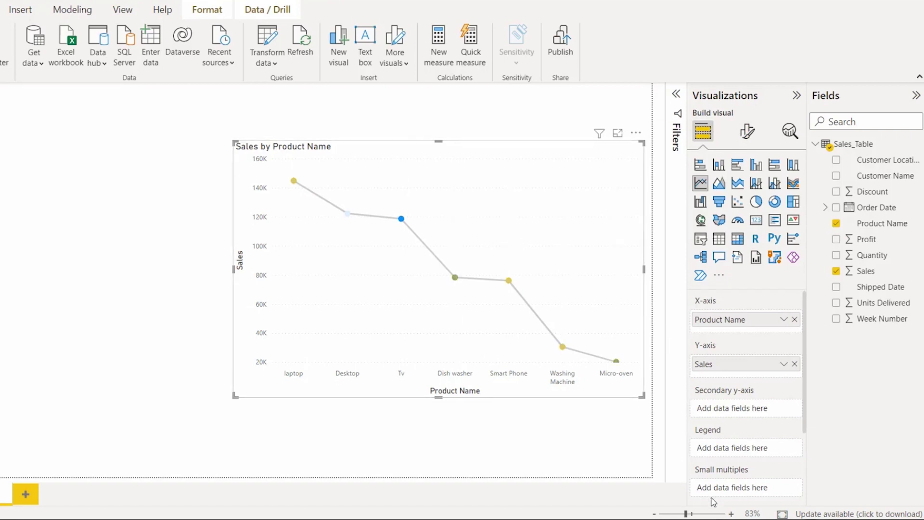
{"action": "key", "text": "Delete"}
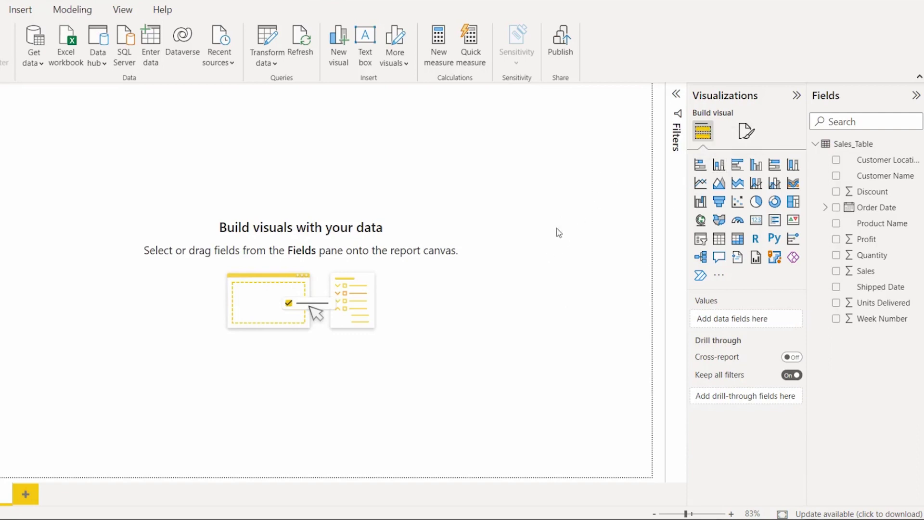
Step: Create a new, enlarged column chart with Product Name on the X-axis and Sales on the Y-axis
{"action": "left_click", "coordinate": [719, 164]}
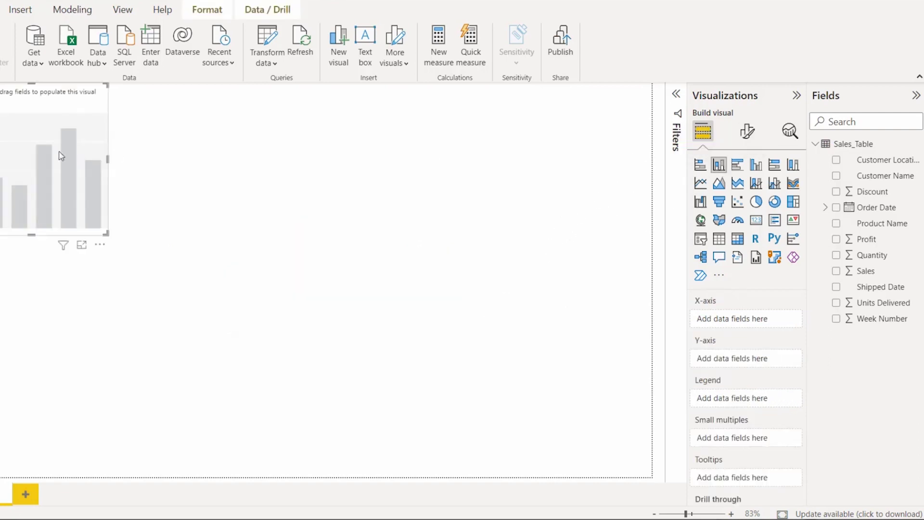
{"action": "left_click_drag", "start_coordinate": [56, 174], "coordinate": [649, 410]}
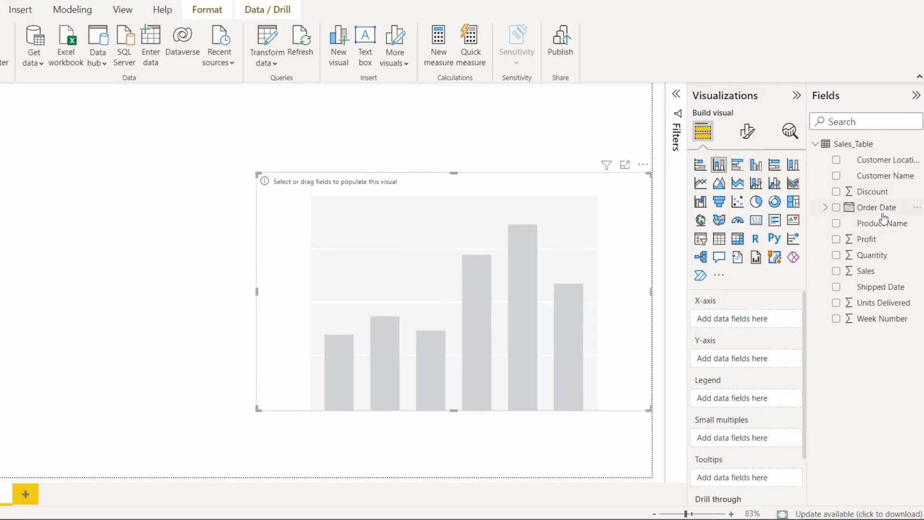
{"action": "left_click_drag", "start_coordinate": [882, 223], "coordinate": [773, 319]}
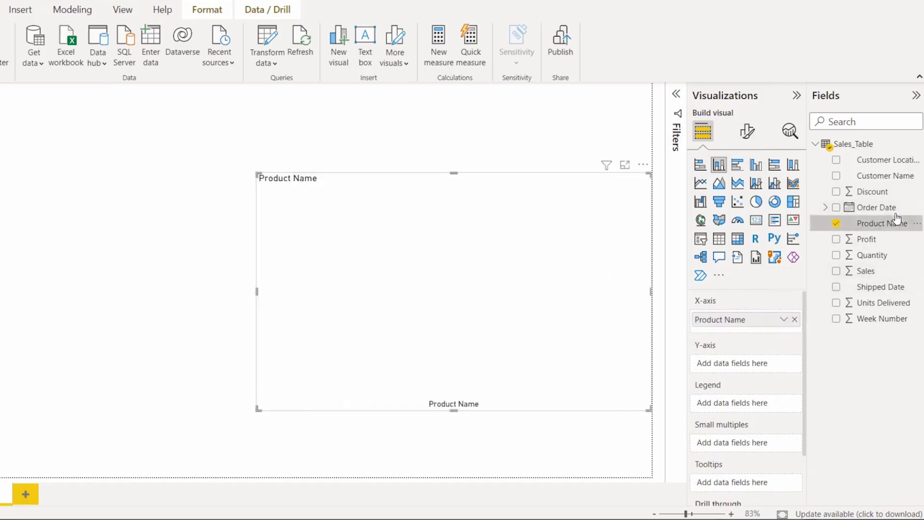
{"action": "left_click_drag", "start_coordinate": [885, 269], "coordinate": [766, 363]}
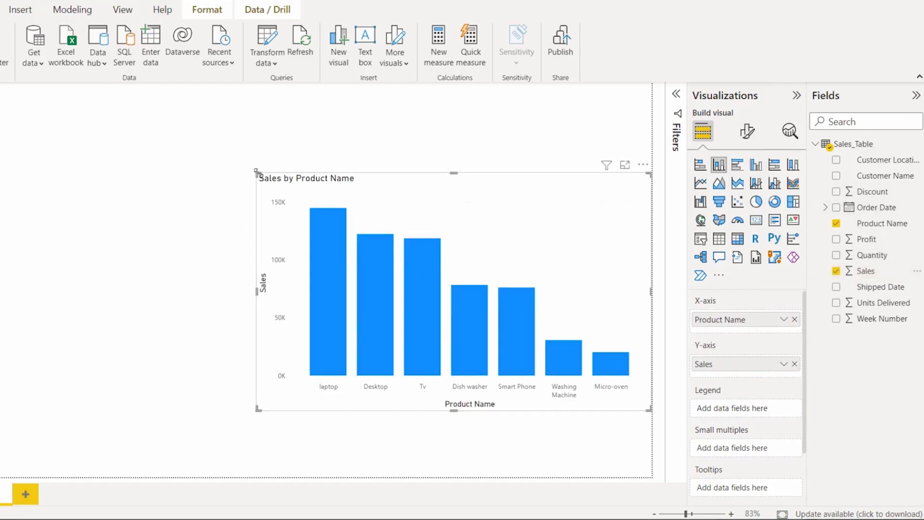
{"action": "left_click_drag", "start_coordinate": [256, 171], "coordinate": [240, 140]}
{"action": "left_click", "coordinate": [747, 130]}
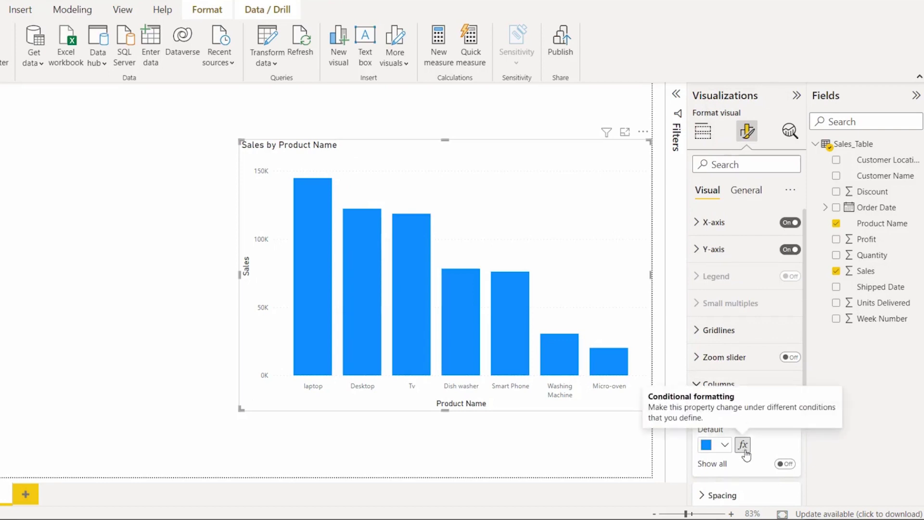
Step: Open column colour conditional formatting, add a middle colour, and set Minimum, Center and Maximum to Custom
{"action": "scroll", "coordinate": [746, 454], "scroll_direction": "down", "scroll_amount": 1}
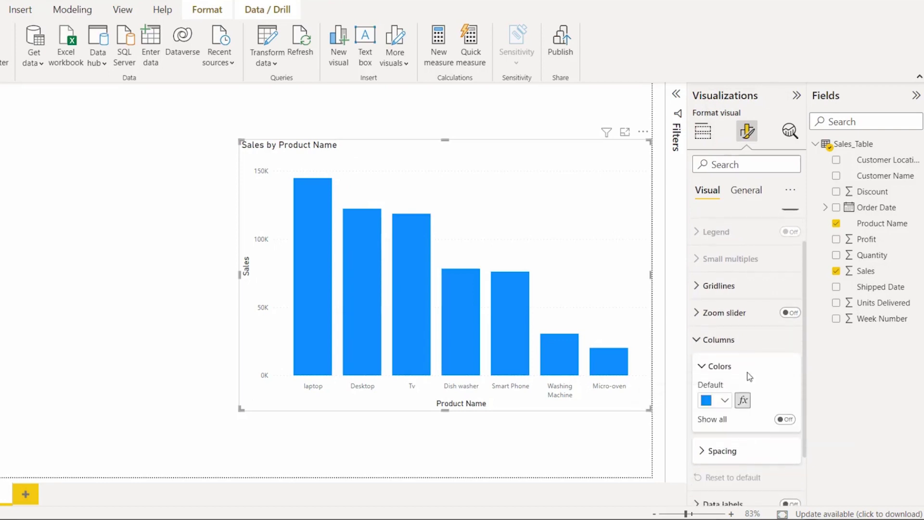
{"action": "left_click", "coordinate": [743, 400]}
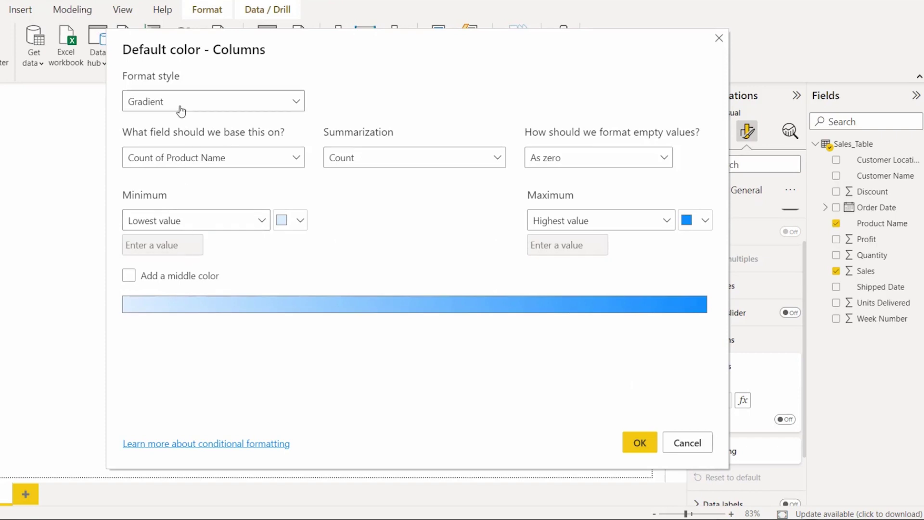
{"action": "left_click", "coordinate": [151, 282]}
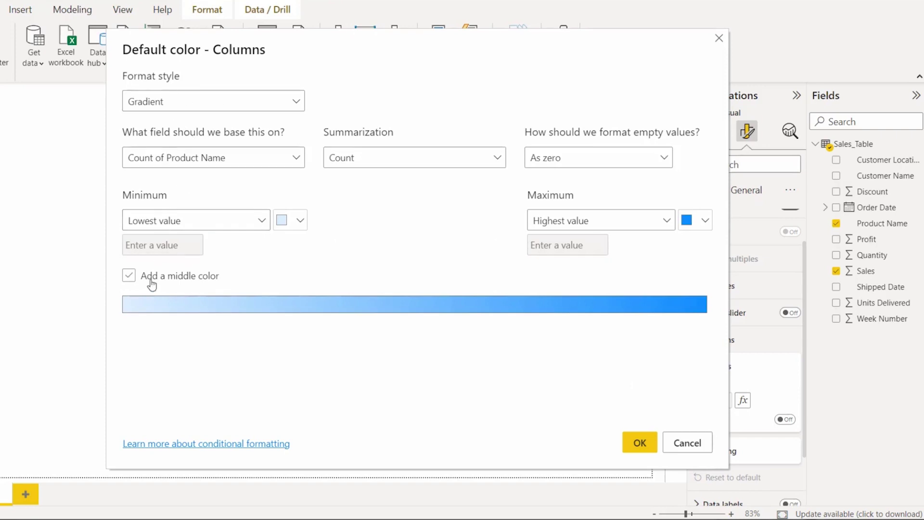
{"action": "left_click", "coordinate": [200, 224]}
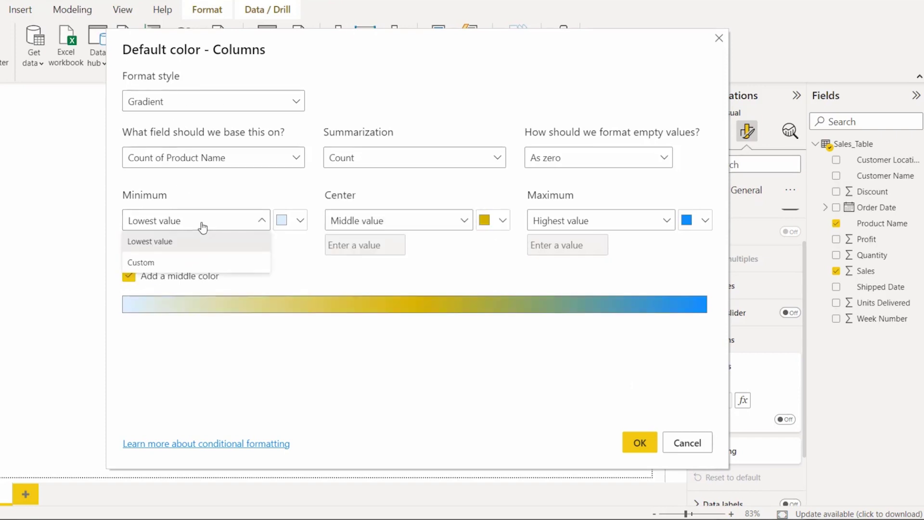
{"action": "left_click", "coordinate": [182, 264]}
{"action": "left_click", "coordinate": [355, 225]}
{"action": "left_click", "coordinate": [357, 264]}
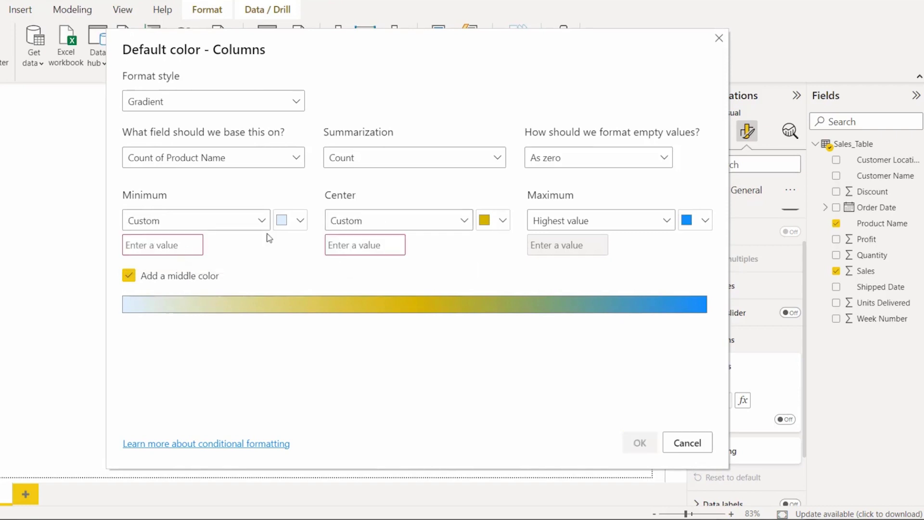
{"action": "left_click", "coordinate": [553, 223]}
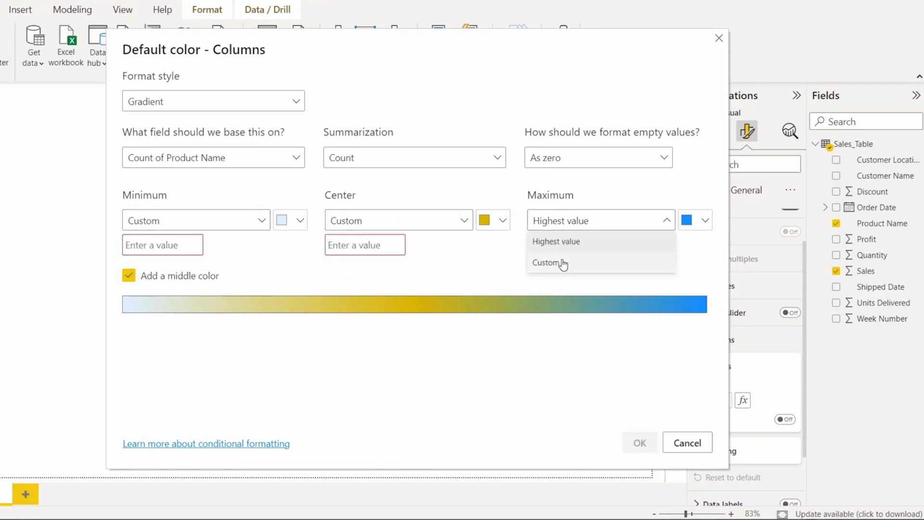
{"action": "left_click", "coordinate": [549, 262]}
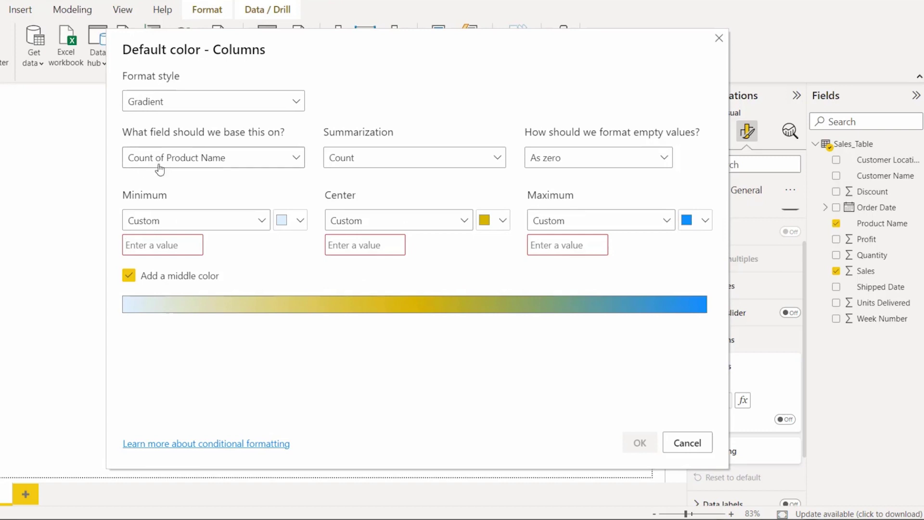
Step: Enter gradient values 2, 4 and 6, and change the minimum colour to dark purple
{"action": "left_click", "coordinate": [202, 251]}
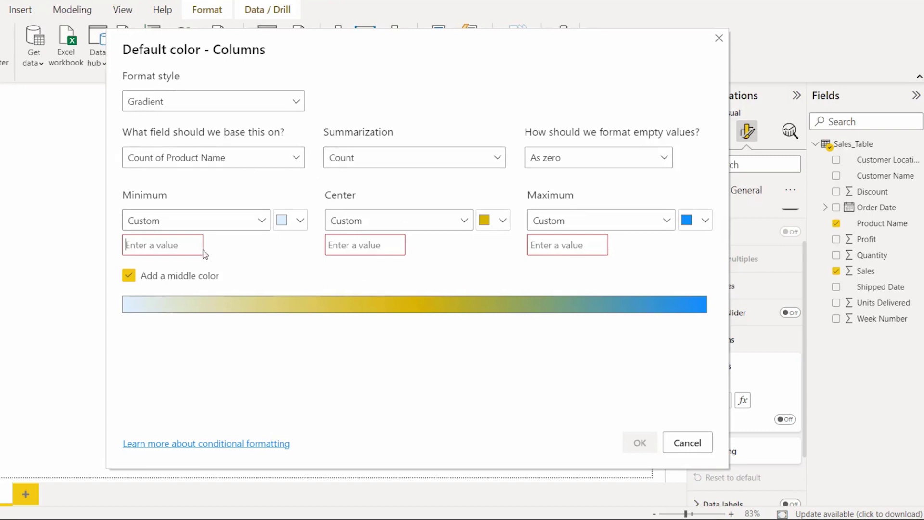
{"action": "type", "text": "2"}
{"action": "left_click", "coordinate": [353, 249]}
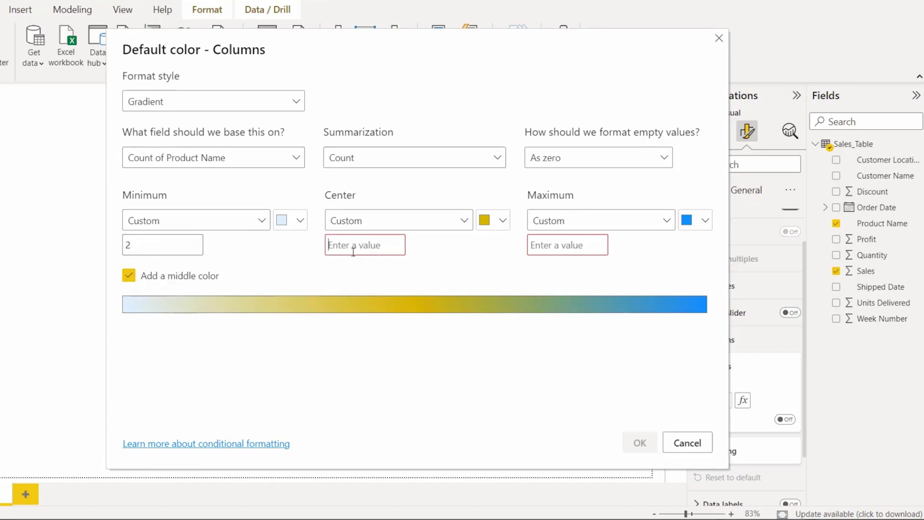
{"action": "type", "text": "4"}
{"action": "left_click", "coordinate": [572, 244]}
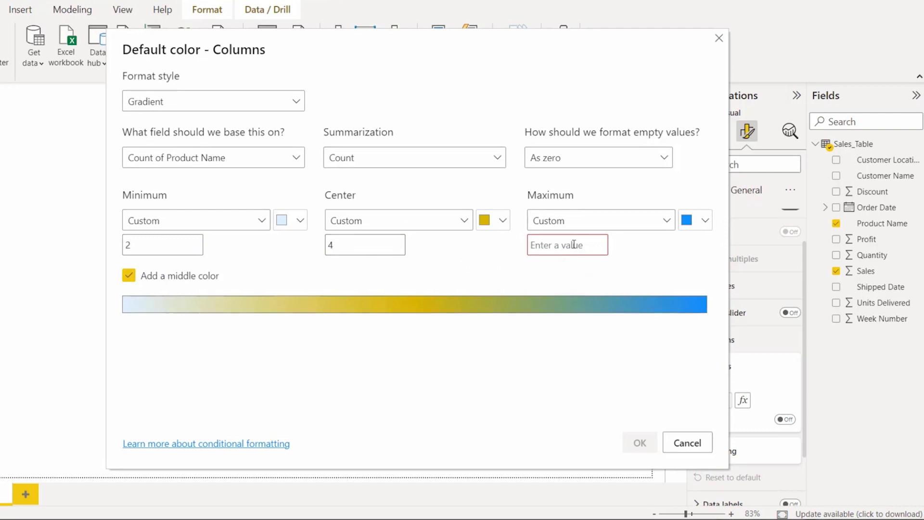
{"action": "type", "text": "6"}
{"action": "left_click", "coordinate": [300, 221]}
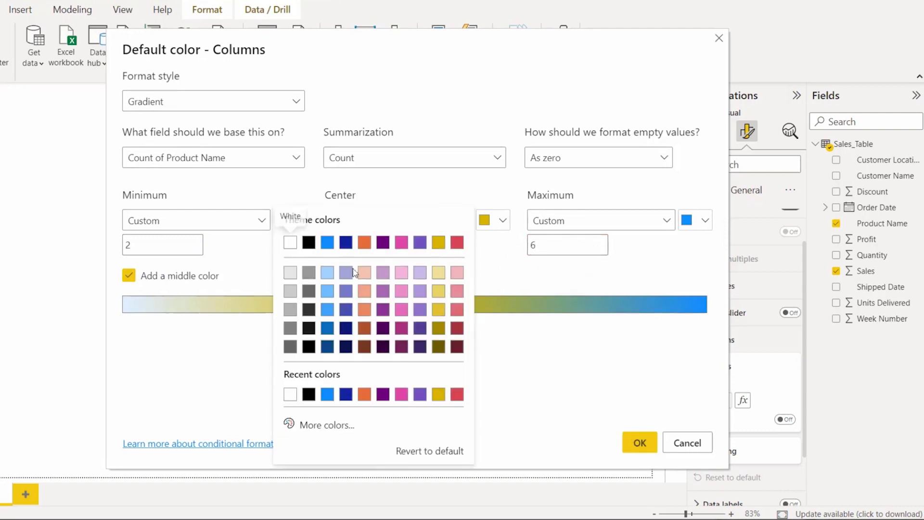
{"action": "left_click", "coordinate": [399, 313]}
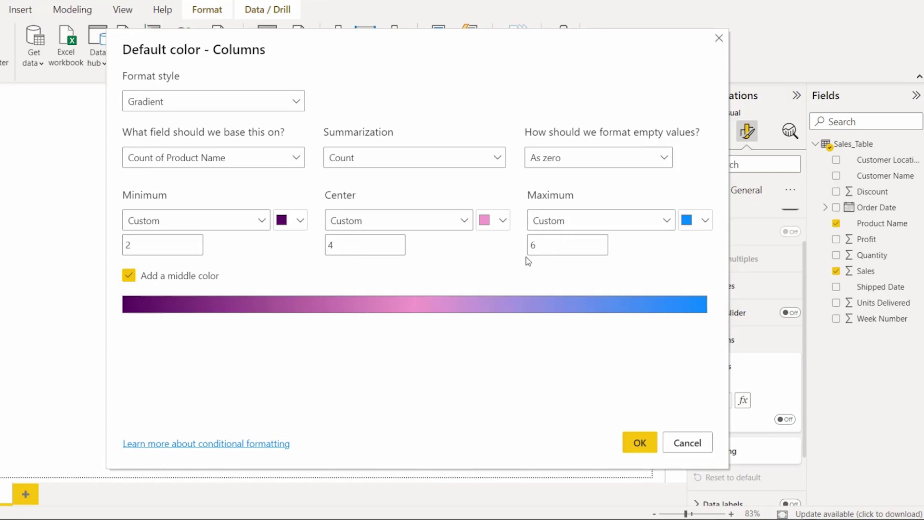
Step: Apply the purple-pink-blue gradient to the columns, giving a Count of Product Name legend from 2 to 6
{"action": "left_click", "coordinate": [636, 445]}
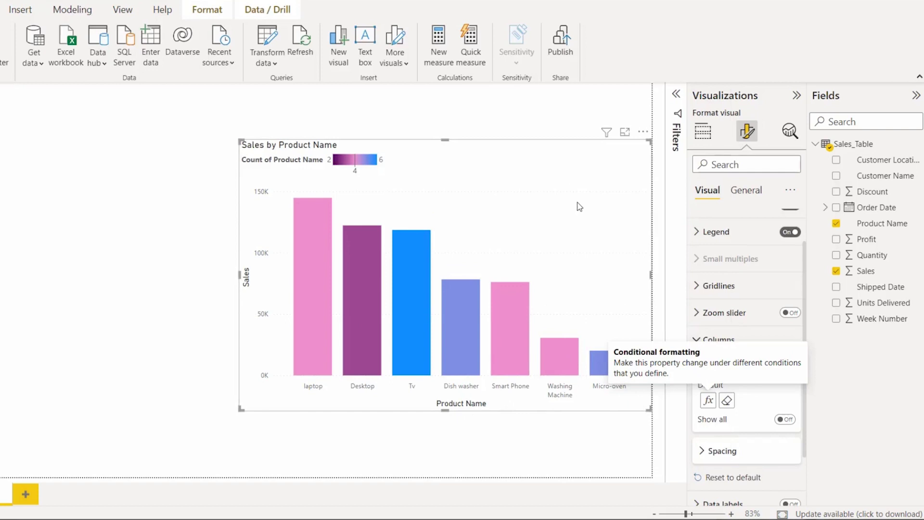
{"action": "left_click", "coordinate": [704, 132]}
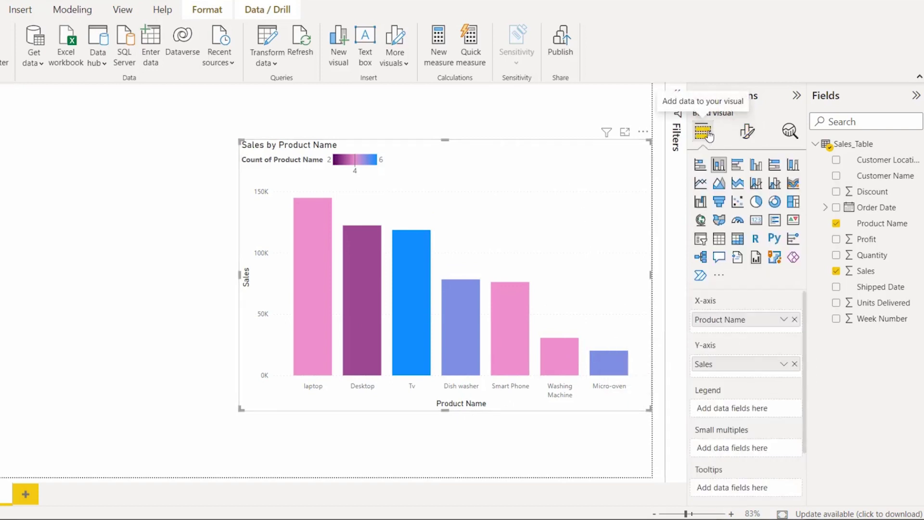
Step: Convert the chart to a line chart and make the Sales line light grey
{"action": "left_click", "coordinate": [702, 183]}
{"action": "left_click", "coordinate": [747, 131]}
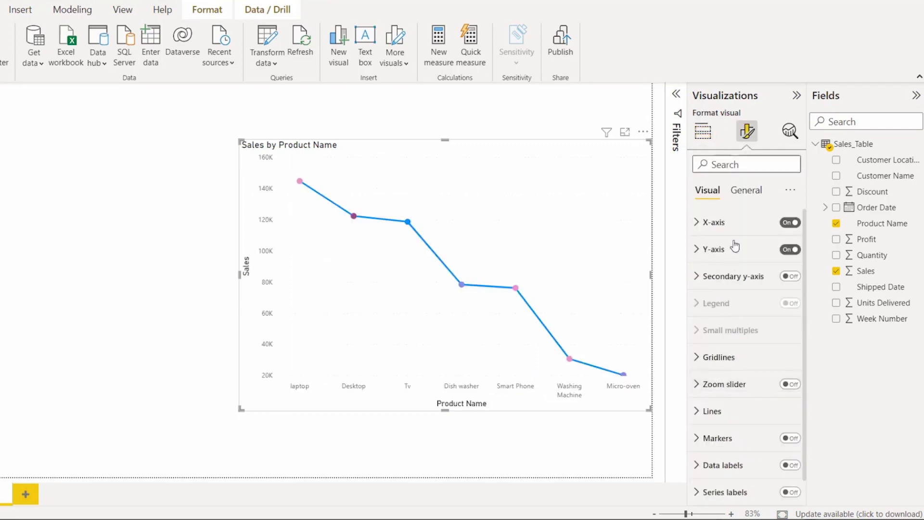
{"action": "left_click", "coordinate": [722, 412]}
{"action": "scroll", "coordinate": [717, 337], "scroll_direction": "down", "scroll_amount": 4}
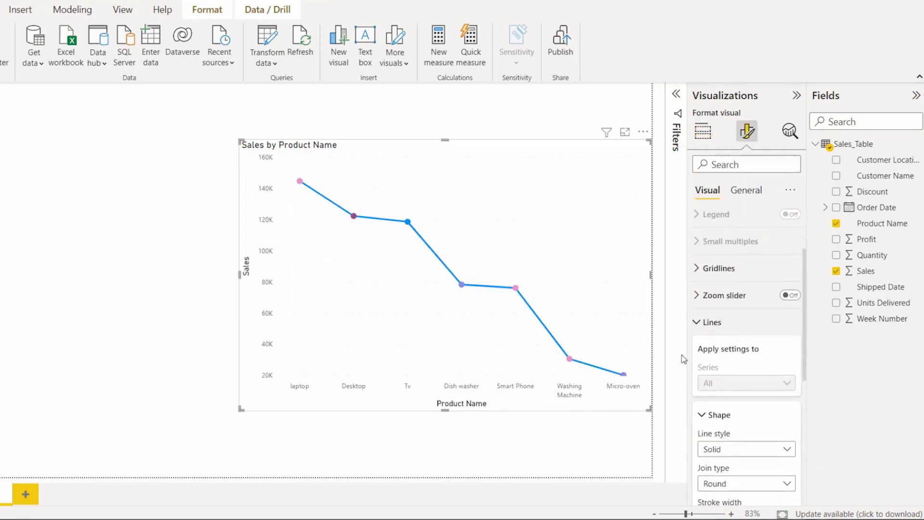
{"action": "scroll", "coordinate": [756, 382], "scroll_direction": "down", "scroll_amount": 2}
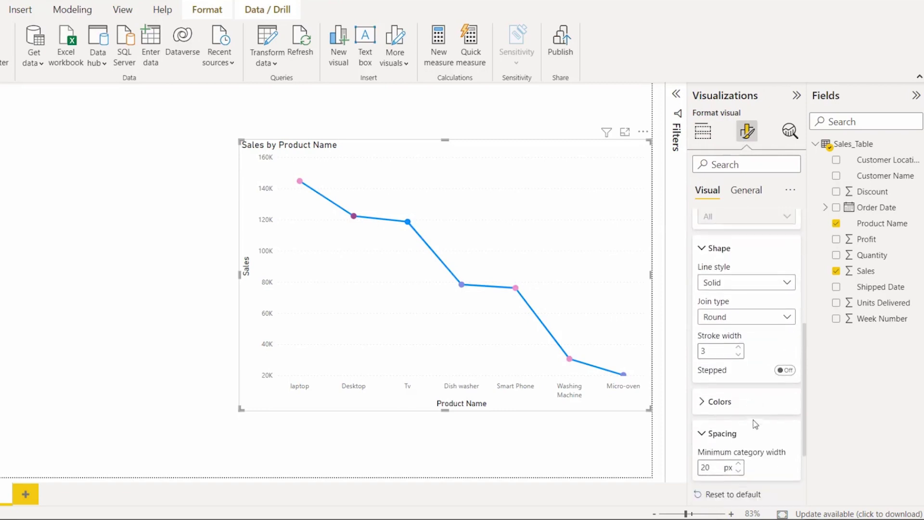
{"action": "left_click", "coordinate": [743, 394]}
{"action": "scroll", "coordinate": [743, 396], "scroll_direction": "down", "scroll_amount": 3}
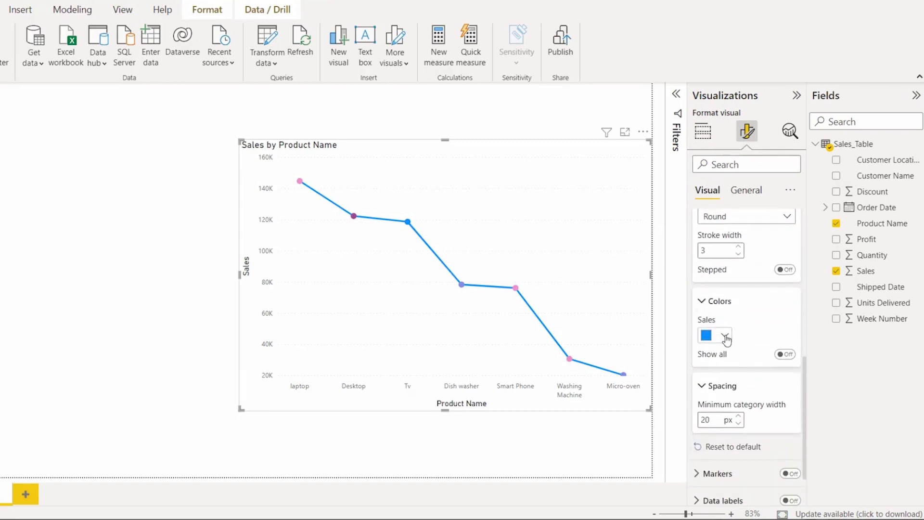
{"action": "left_click", "coordinate": [725, 335]}
{"action": "left_click", "coordinate": [715, 174]}
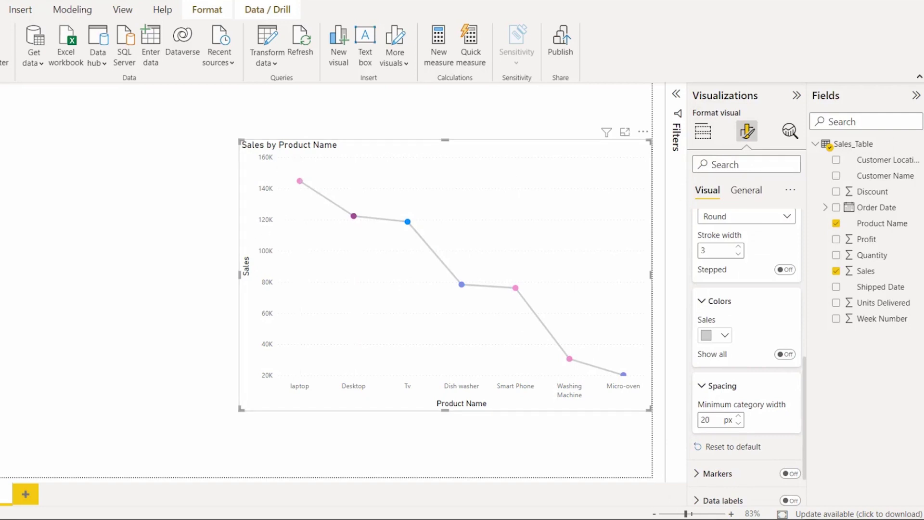
{"action": "left_click", "coordinate": [702, 131]}
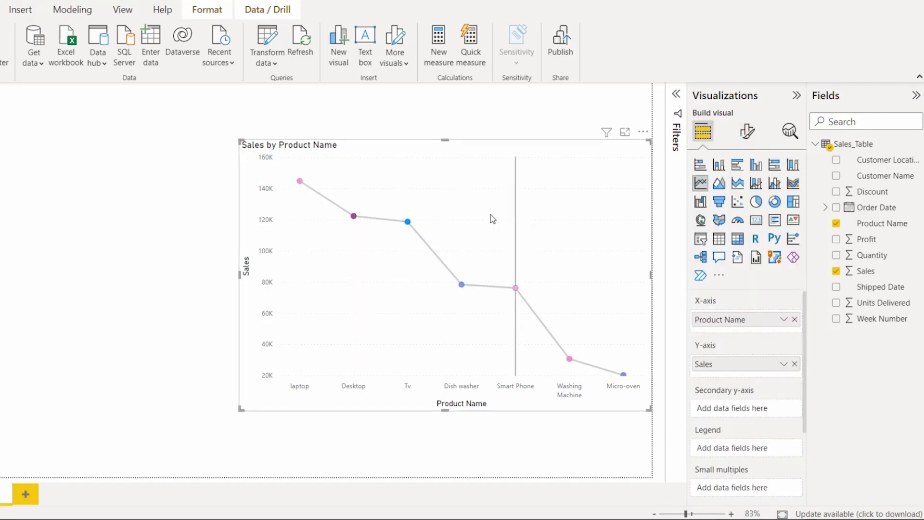